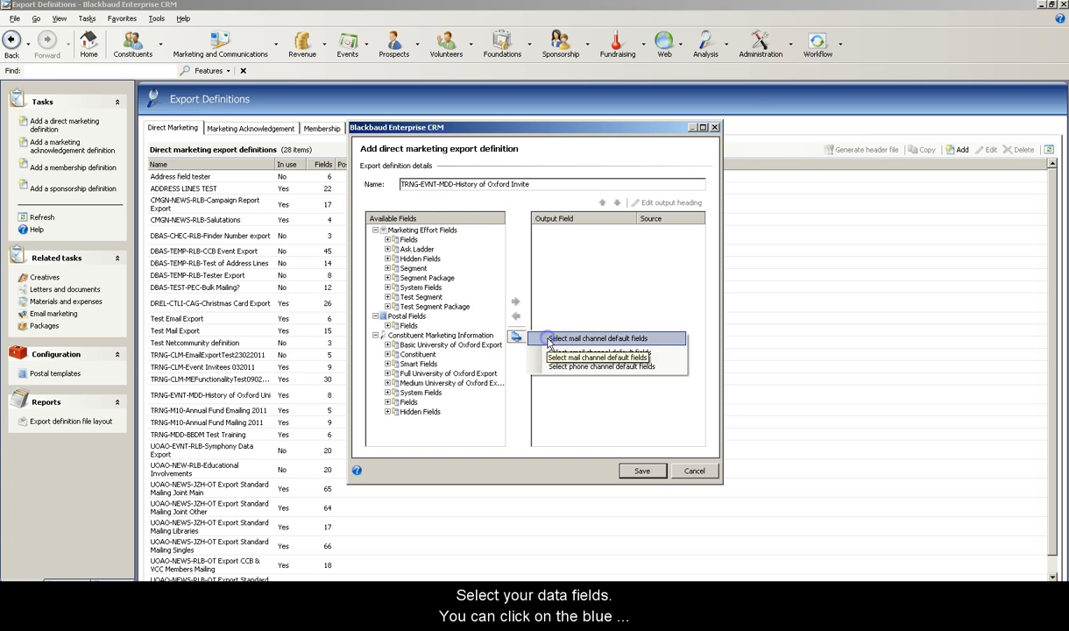
# Step: Add the mail channel default fields and the Basic University of Oxford Export's Primary salutation field to the export definition, and save it
pyautogui.click(596, 338)
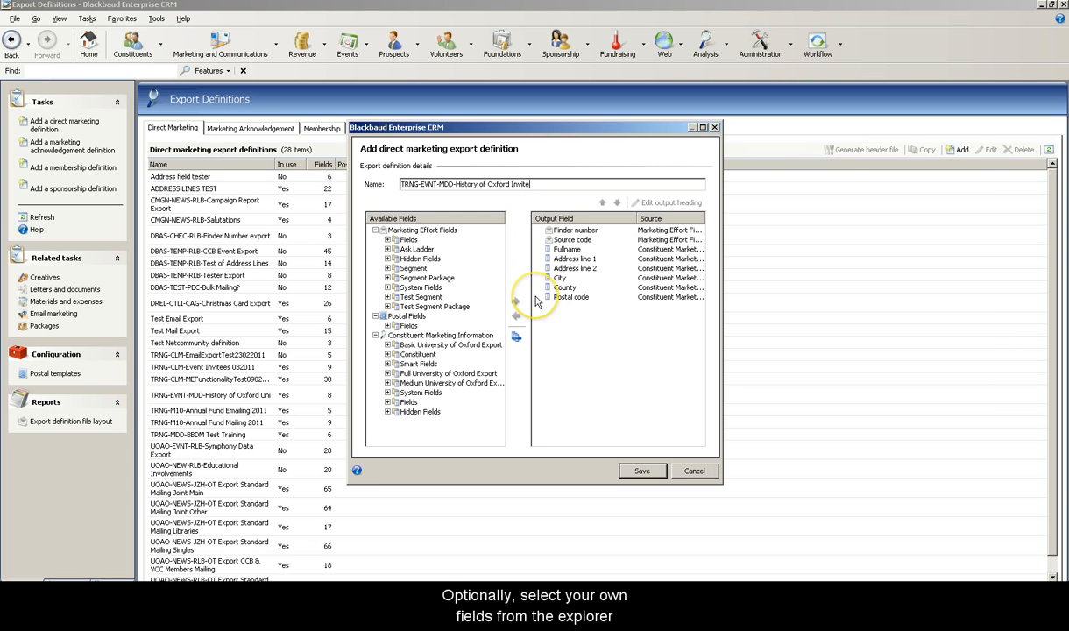
pyautogui.click(387, 344)
pyautogui.click(400, 354)
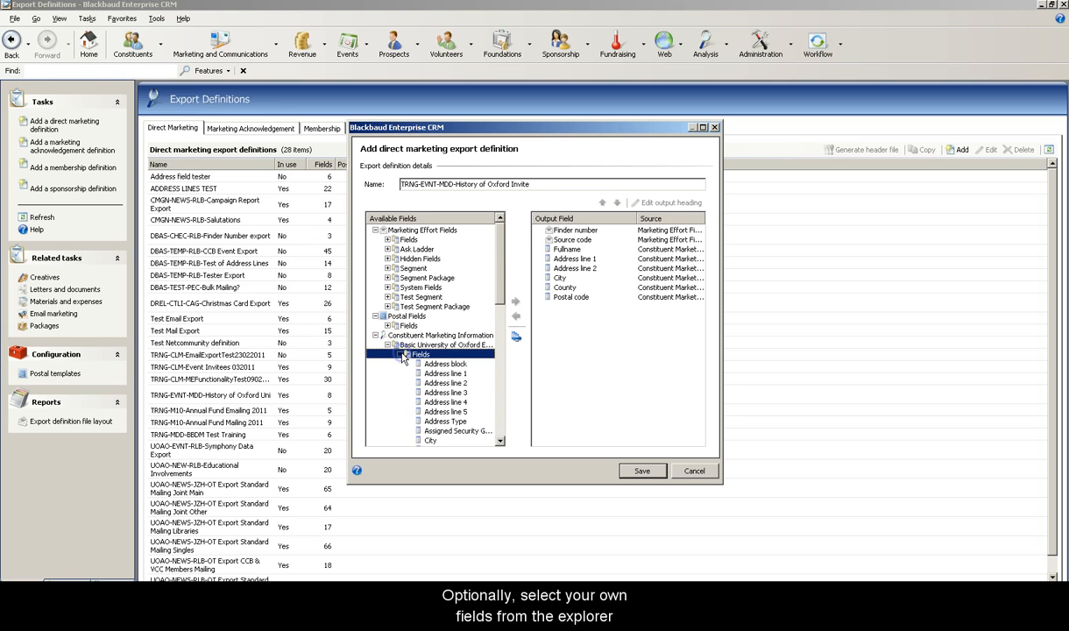
pyautogui.moveTo(499, 305); pyautogui.dragTo(483, 385)
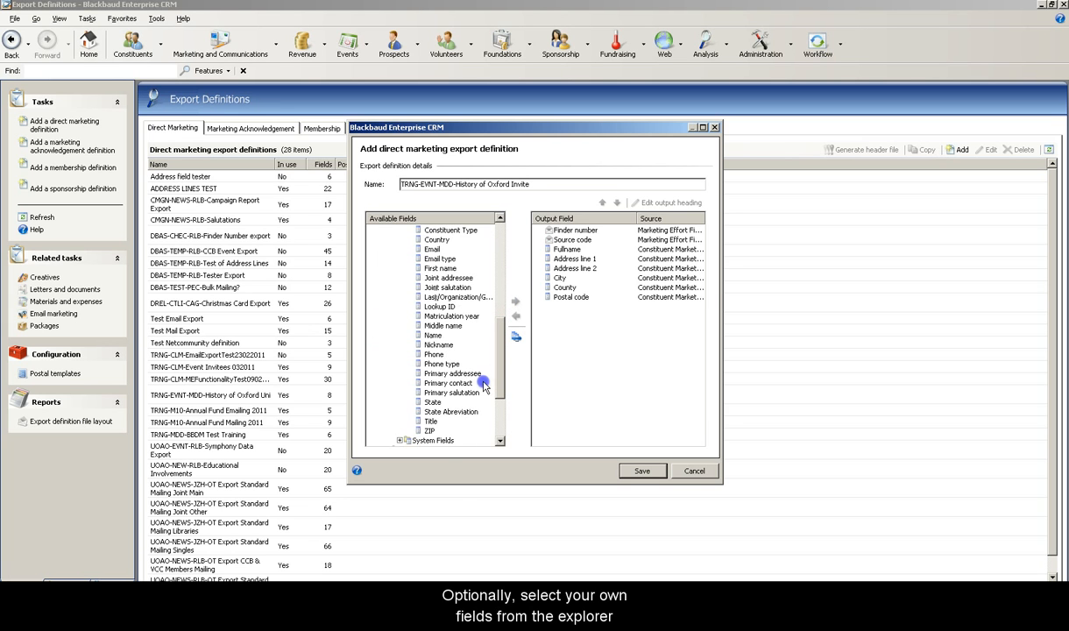
pyautogui.click(455, 392)
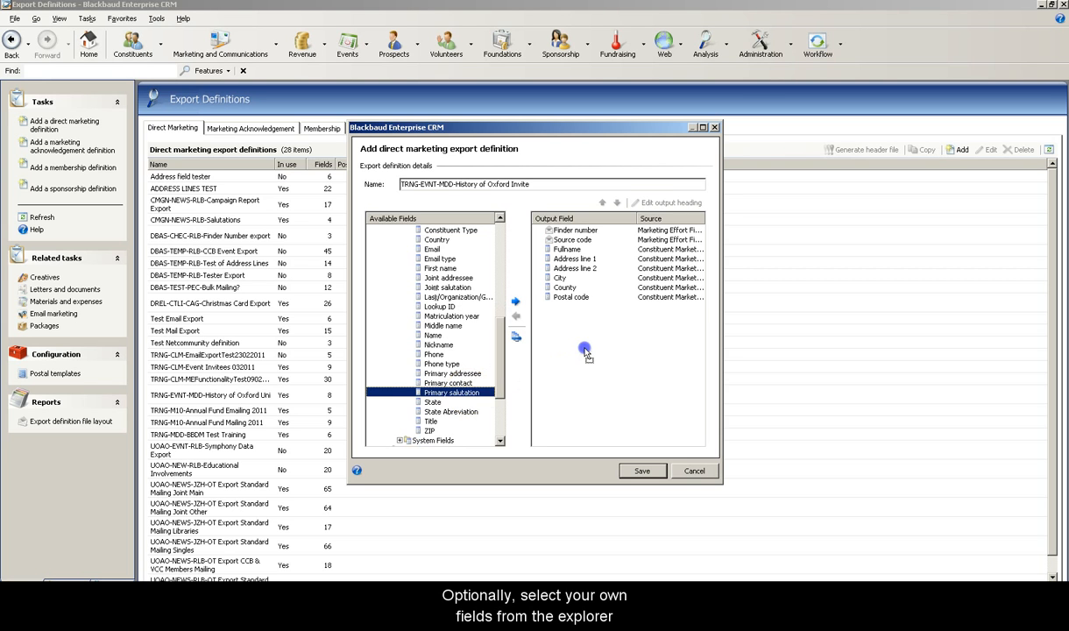
pyautogui.moveTo(585, 353); pyautogui.dragTo(585, 353)
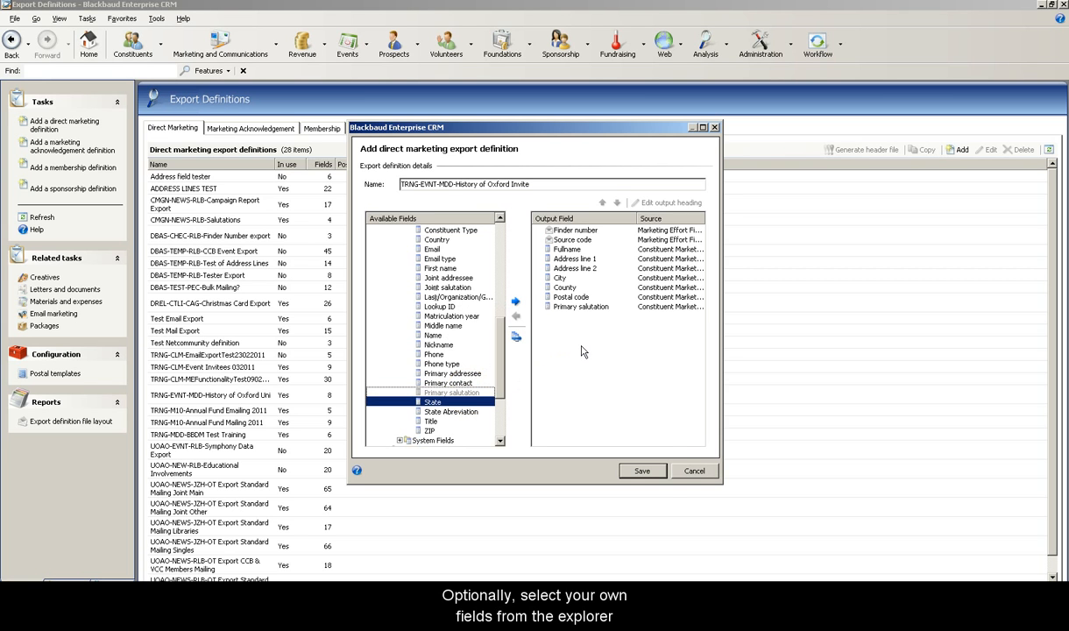
pyautogui.click(645, 471)
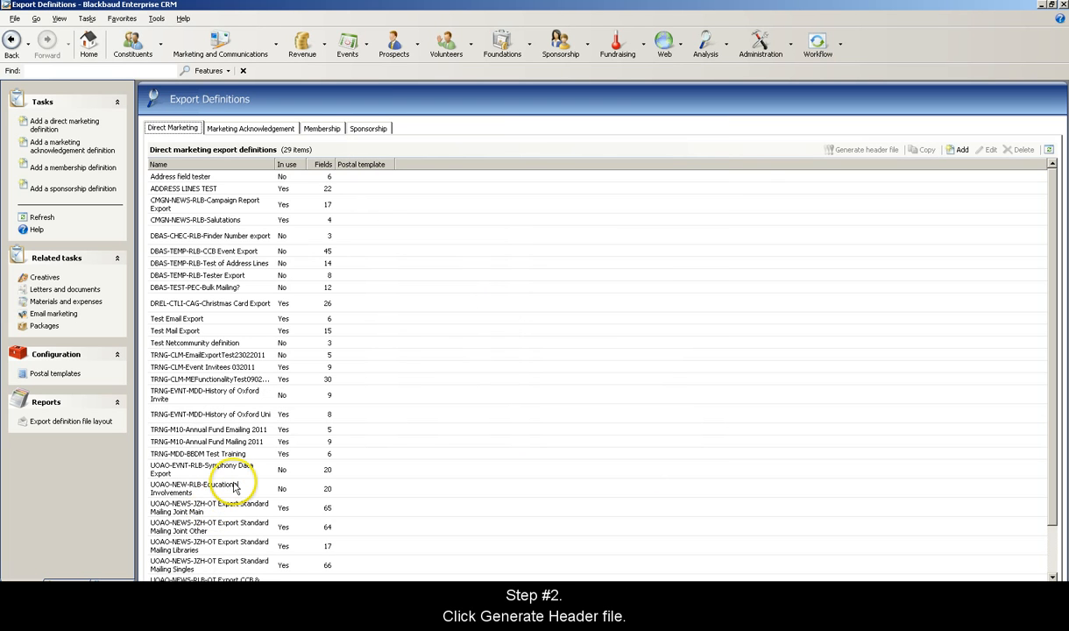
# Step: Generate a CSV header file for the TRNG-EVNT-MDD-History of Oxford Invite export definition, saved under the same name in My Documents
pyautogui.click(246, 400)
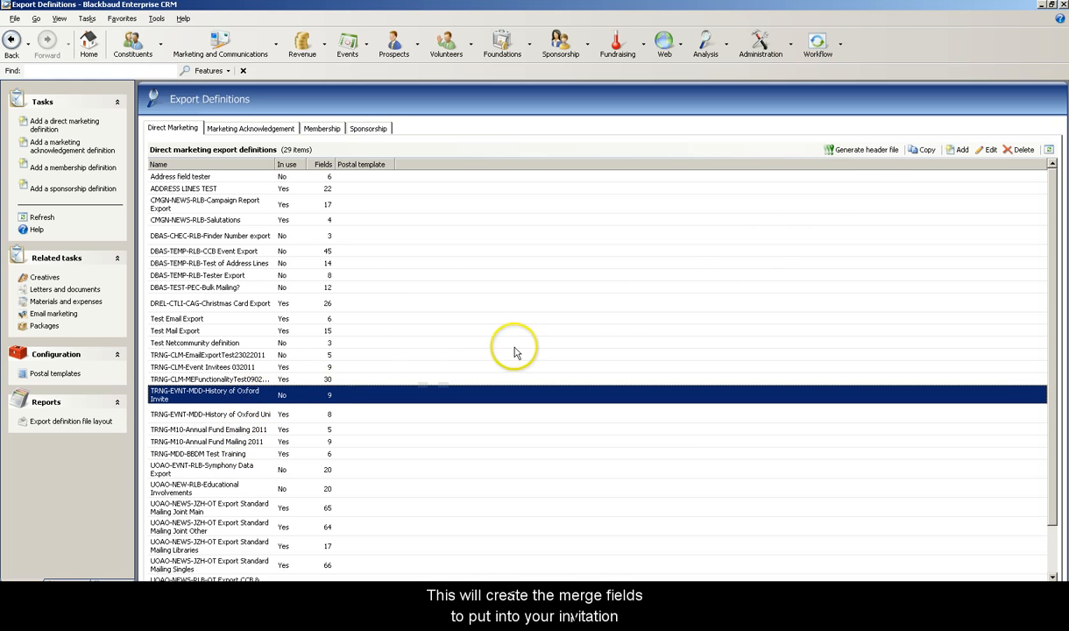
pyautogui.click(868, 151)
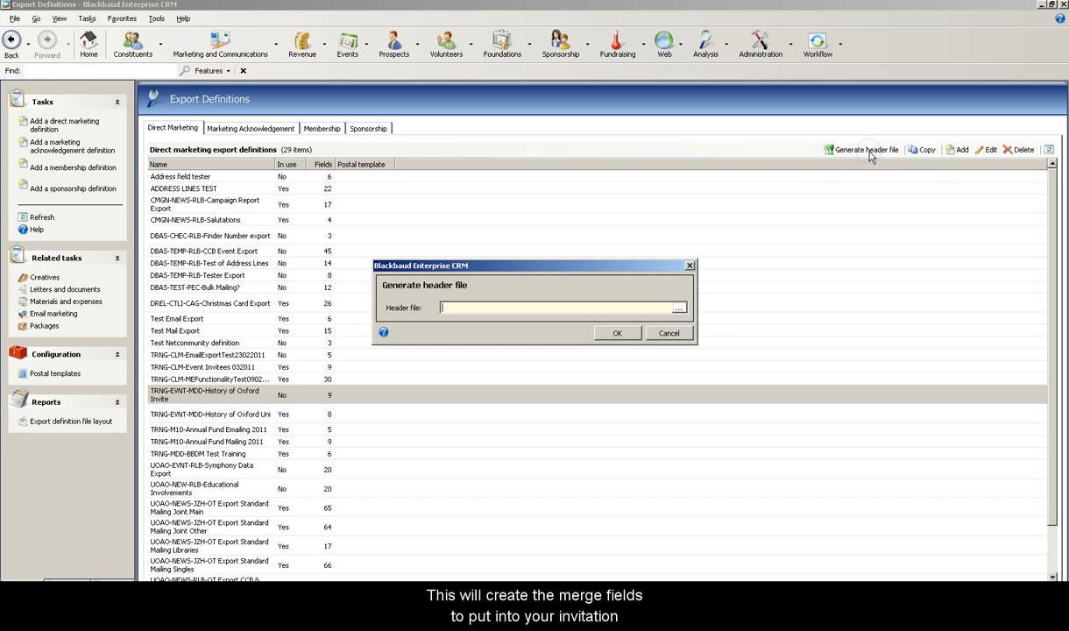
pyautogui.click(680, 308)
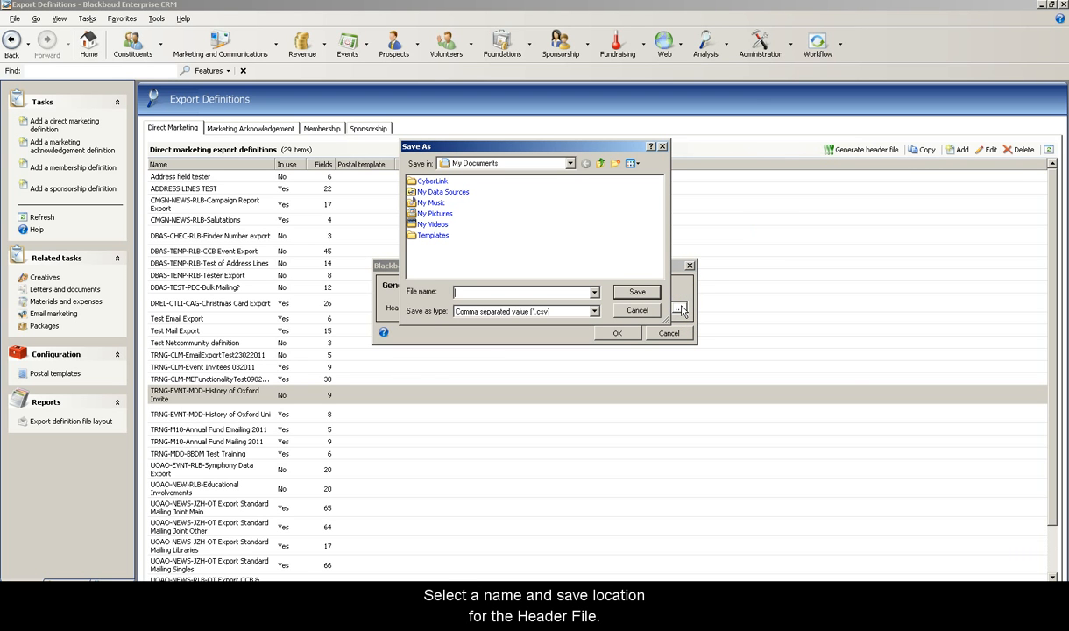
pyautogui.write('TRNG-EVNT-MDD-History of Oxford Invite')
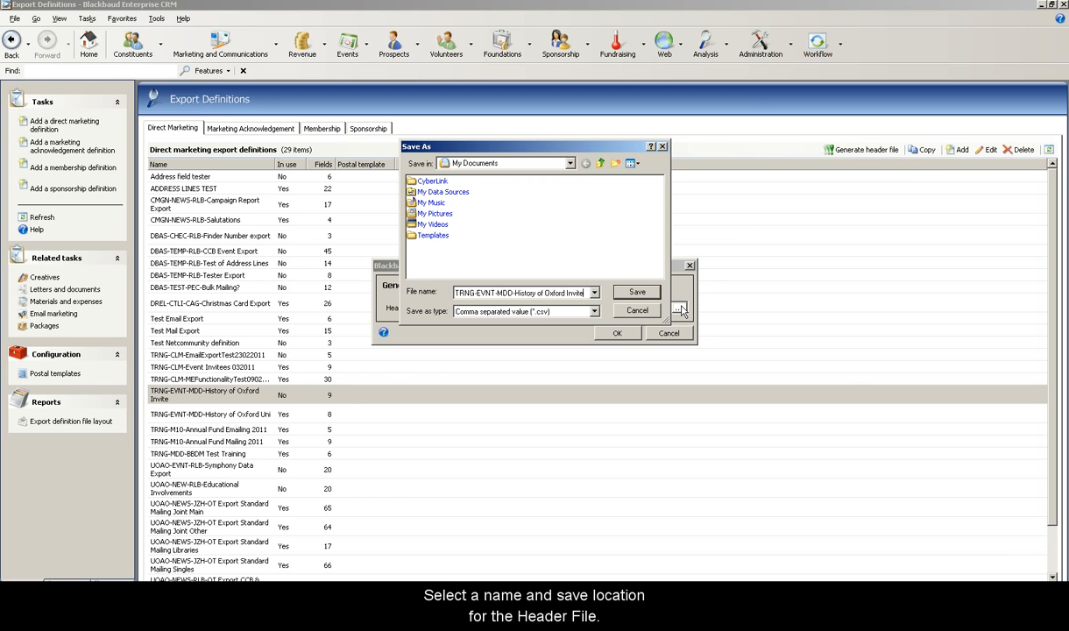
pyautogui.click(652, 293)
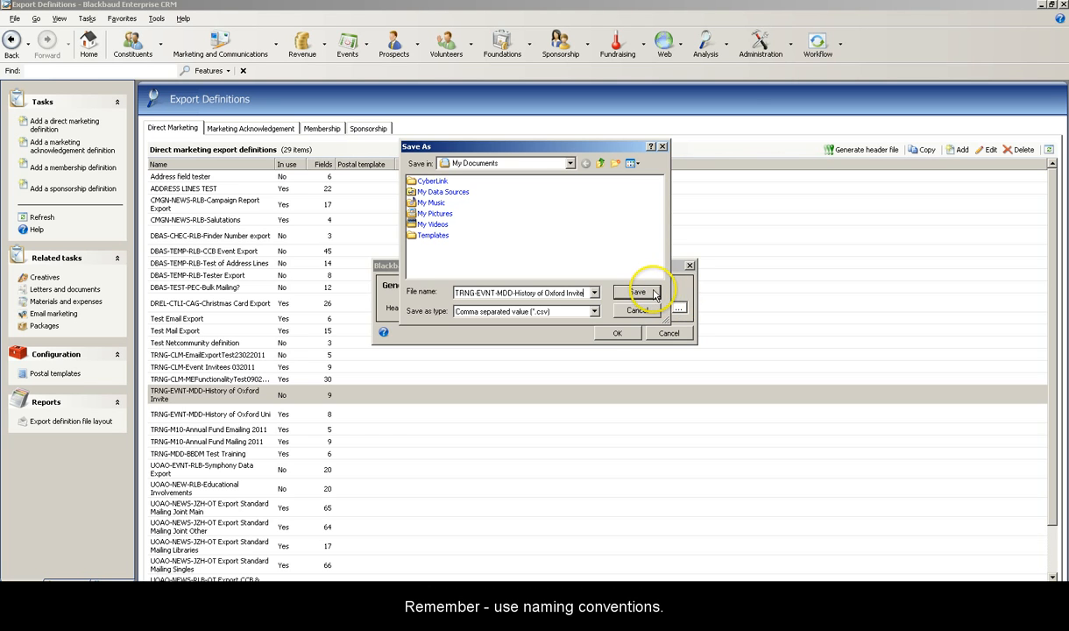
pyautogui.click(653, 293)
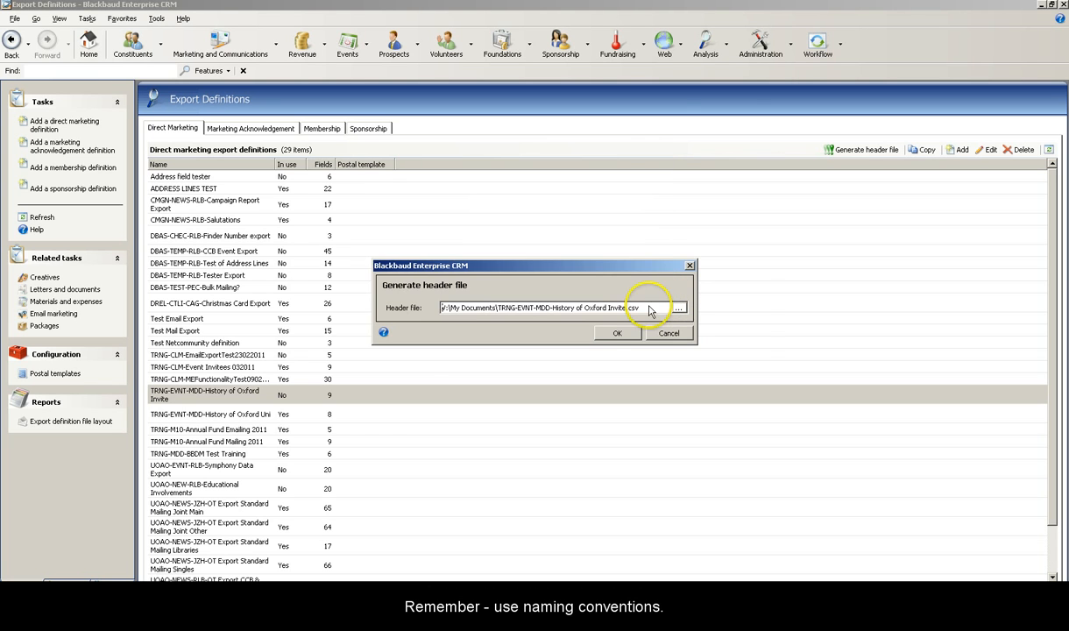
pyautogui.click(632, 336)
pyautogui.click(563, 338)
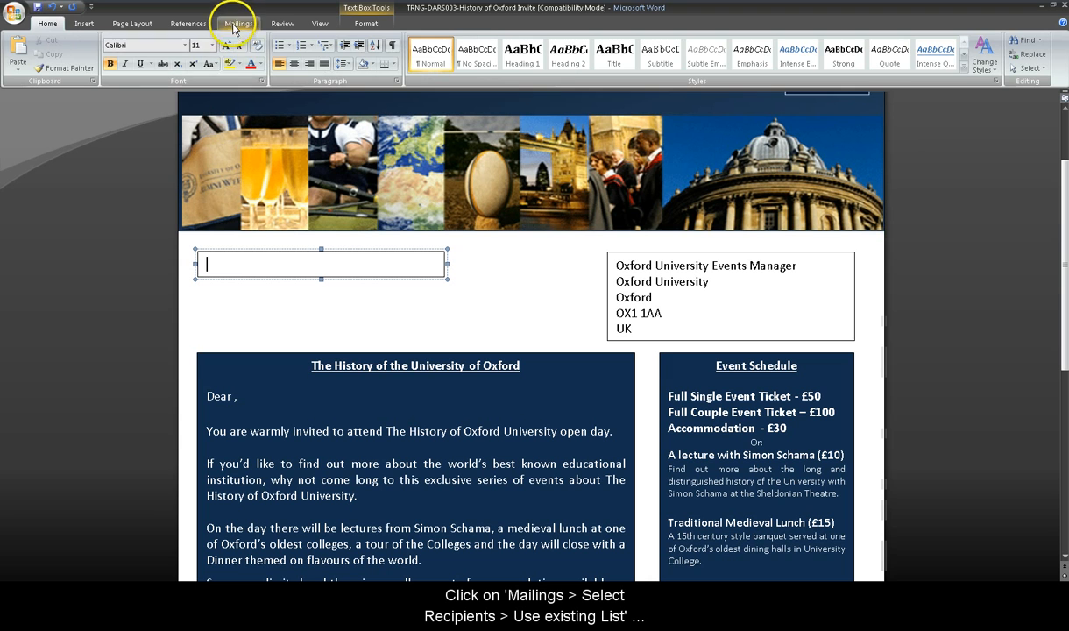
# Step: In the Word invitation, use the existing list TRNG-EVNT-MDD-History of Oxford Invite from My Documents as the mail merge recipients
pyautogui.click(237, 23)
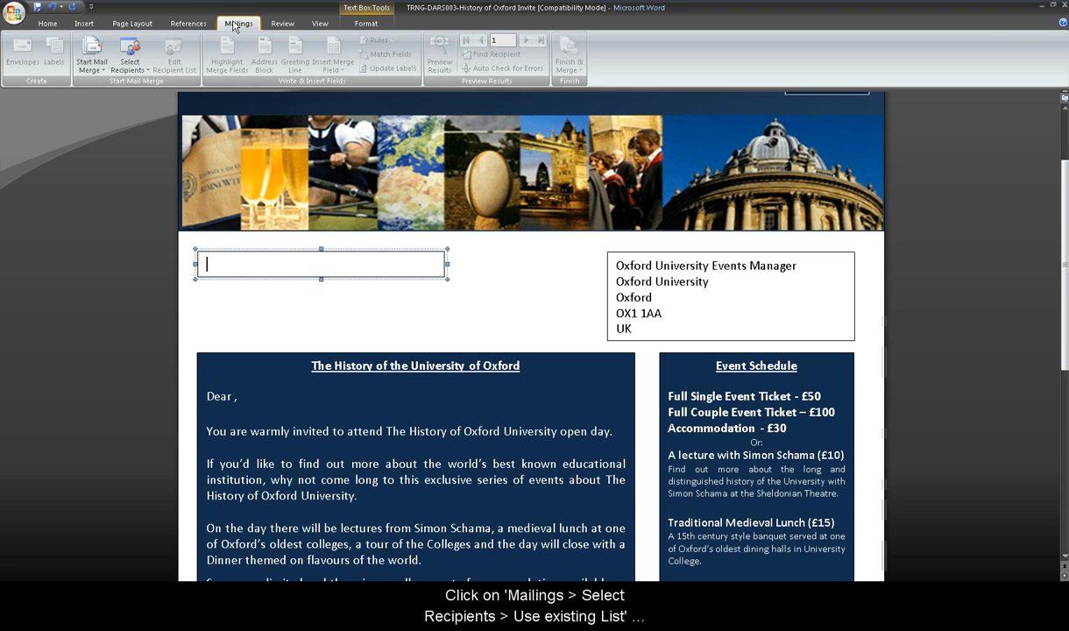
pyautogui.click(129, 68)
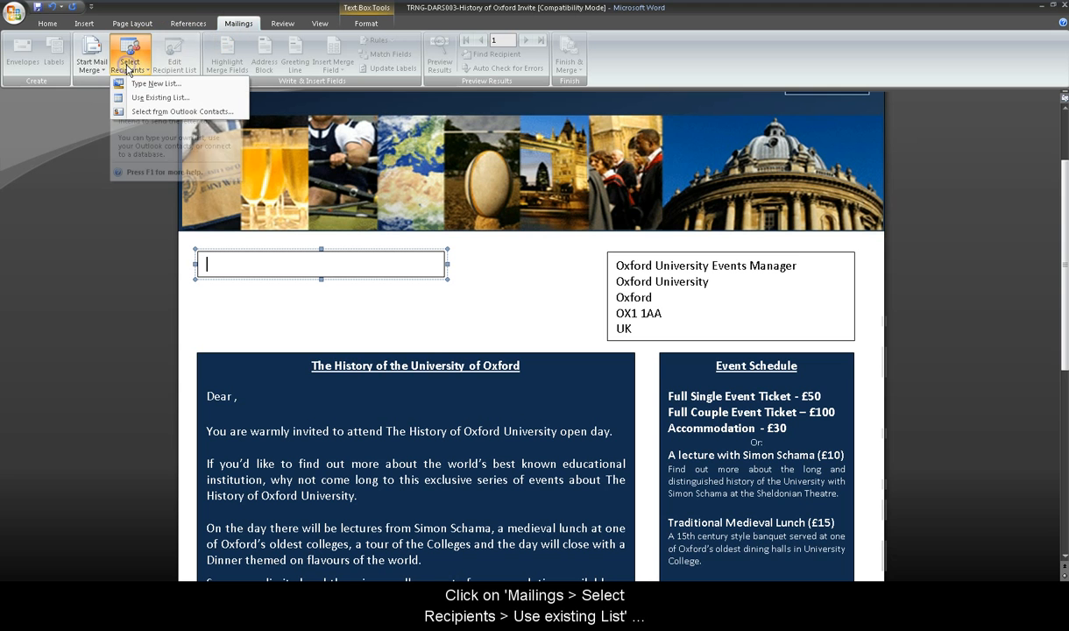
pyautogui.click(128, 97)
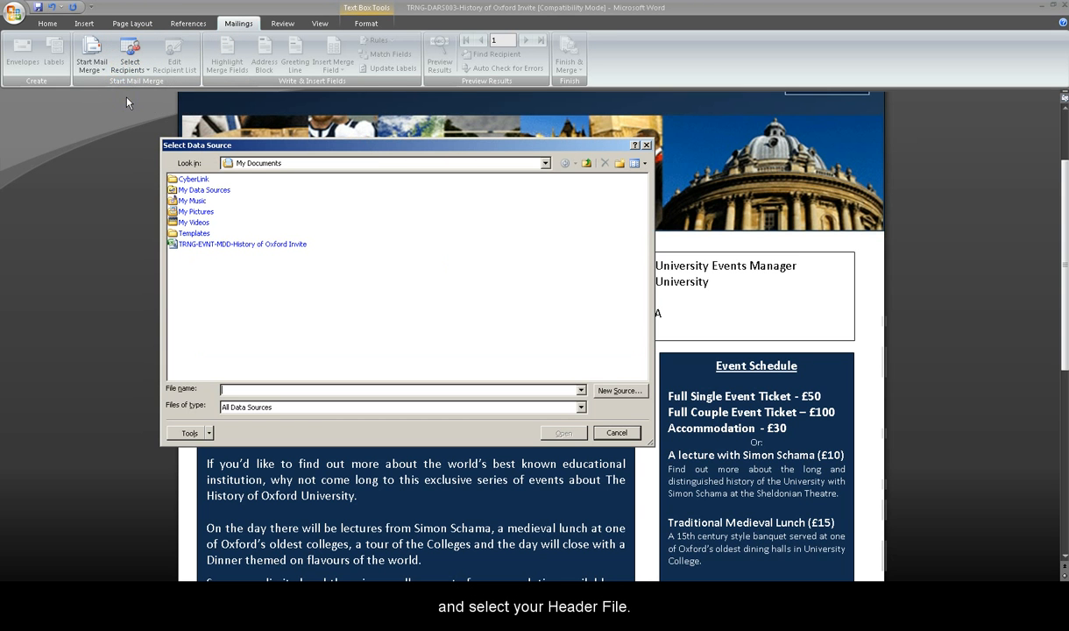
pyautogui.click(224, 249)
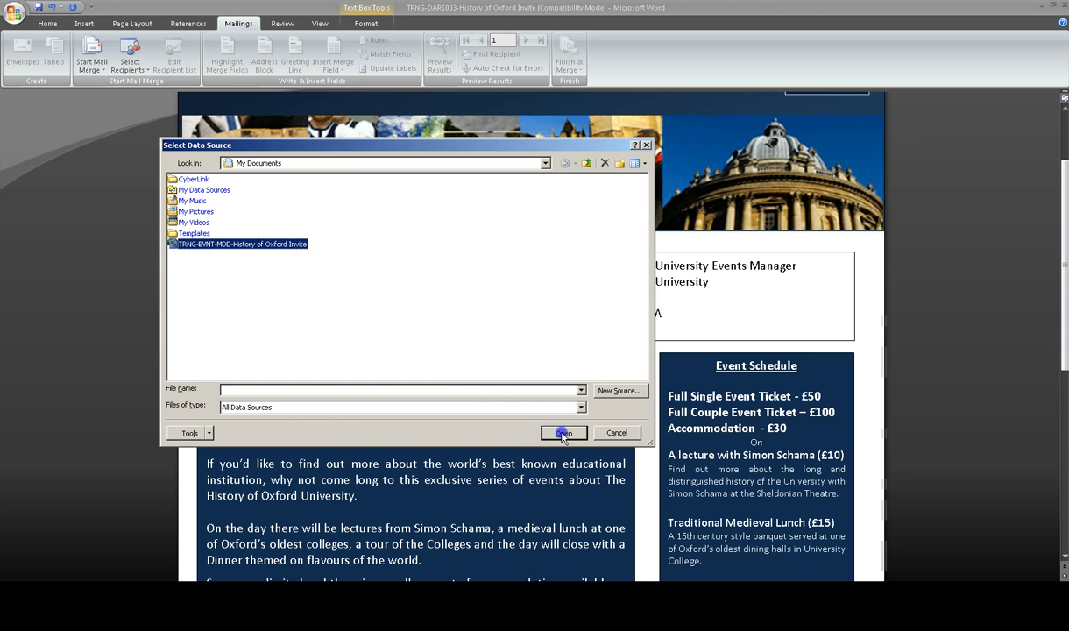
pyautogui.click(561, 432)
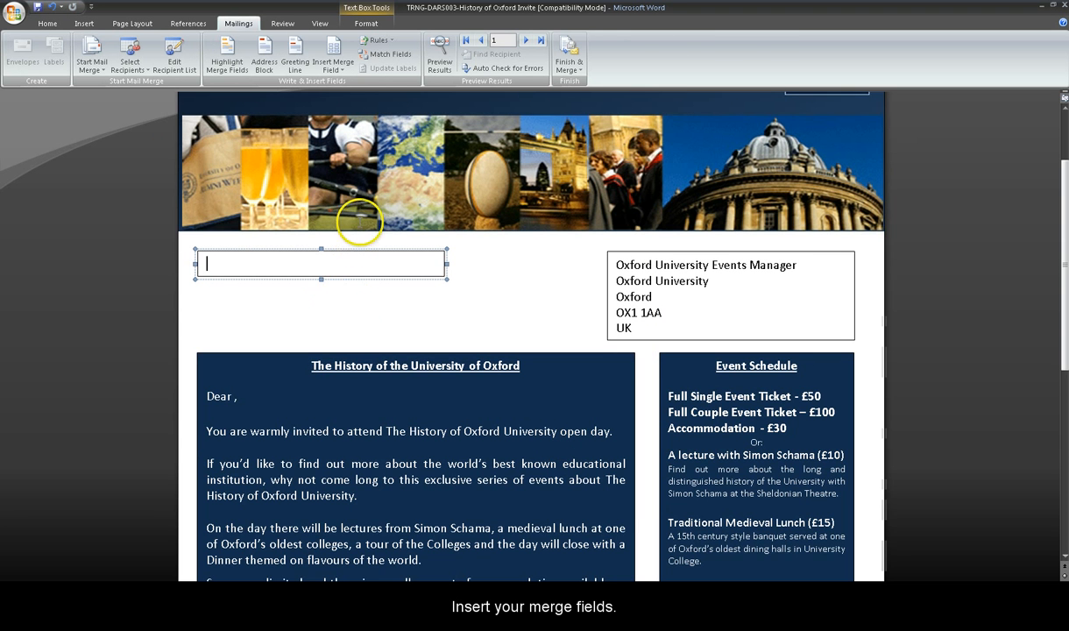
# Step: Insert the Fullname, Address_line_1 and City merge fields on separate lines in the empty address box
pyautogui.click(338, 70)
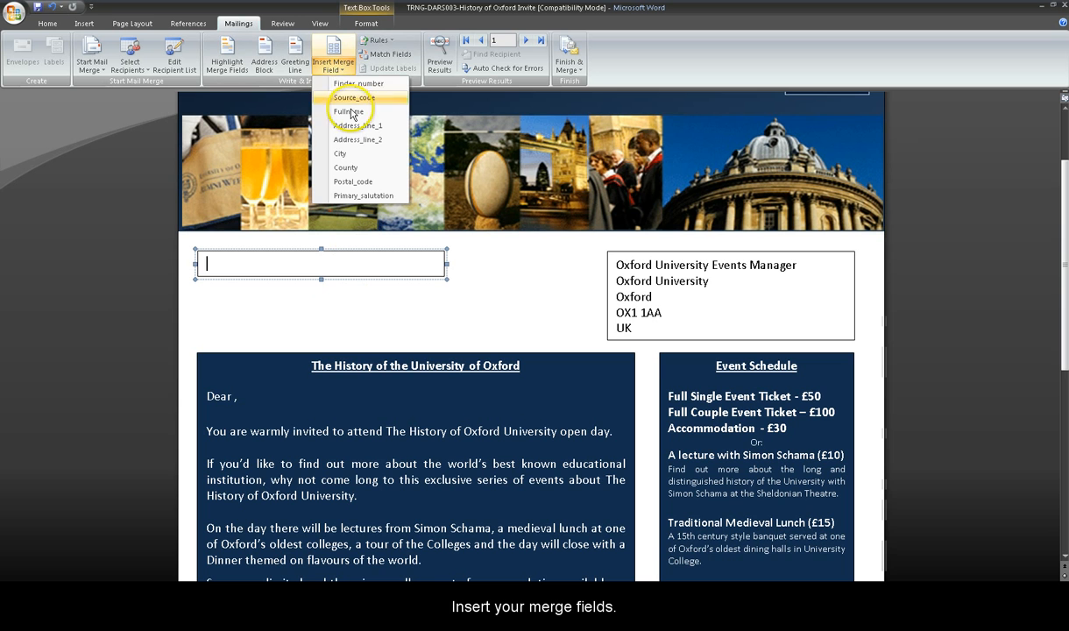
pyautogui.click(349, 111)
pyautogui.press('Return')
pyautogui.click(342, 77)
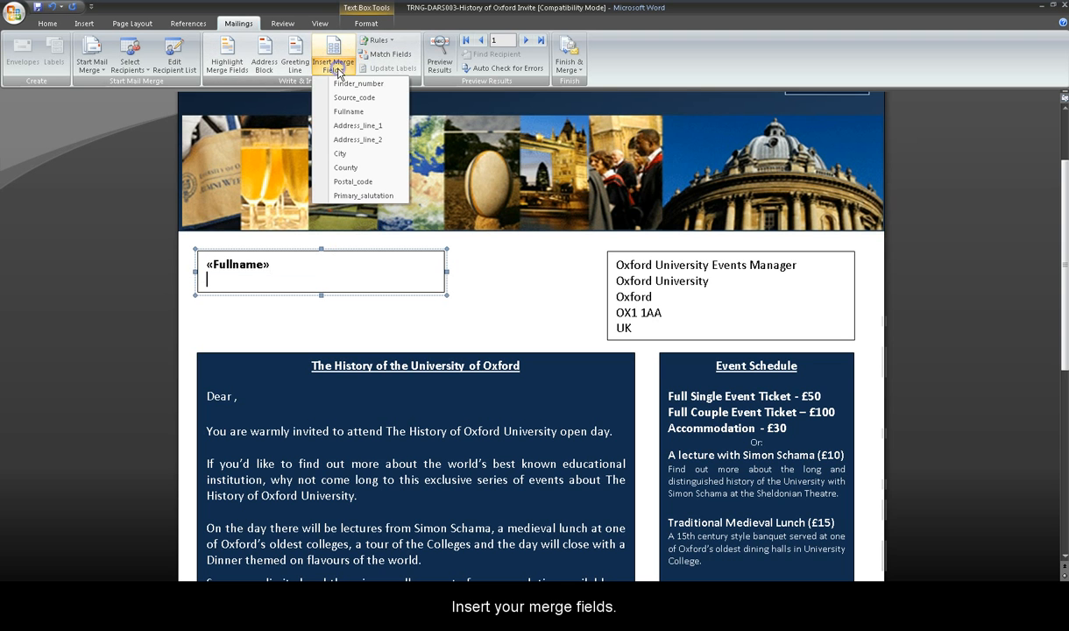
pyautogui.click(349, 127)
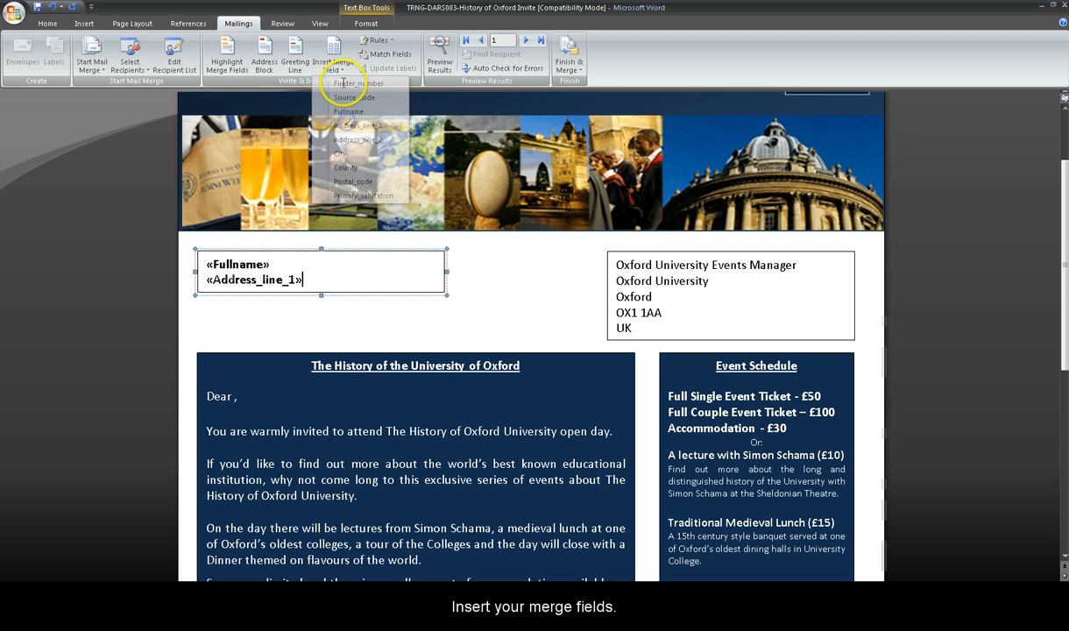
pyautogui.press('Return')
pyautogui.click(340, 69)
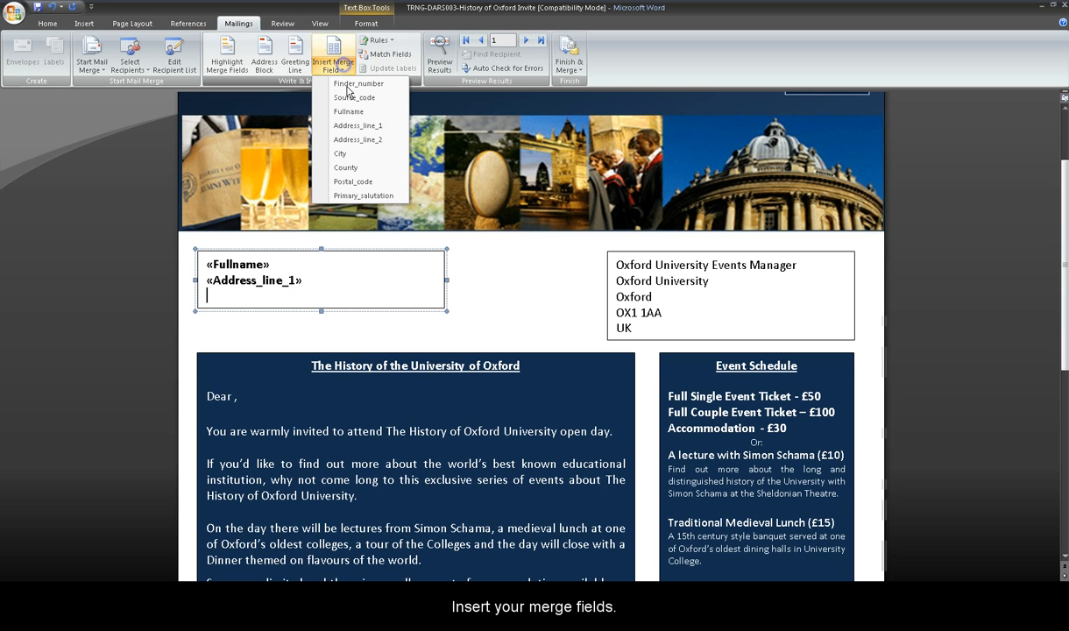
pyautogui.click(340, 153)
# Step: Add the County and Postal_code merge fields on new lines below City in the address box
pyautogui.press('Return')
pyautogui.click(336, 70)
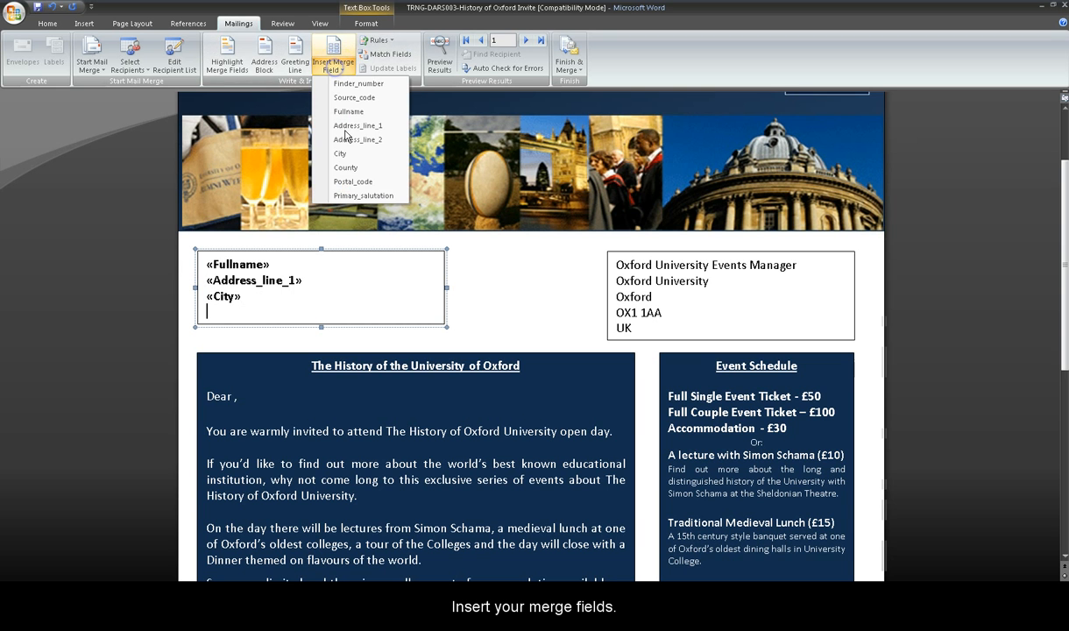
pyautogui.click(346, 170)
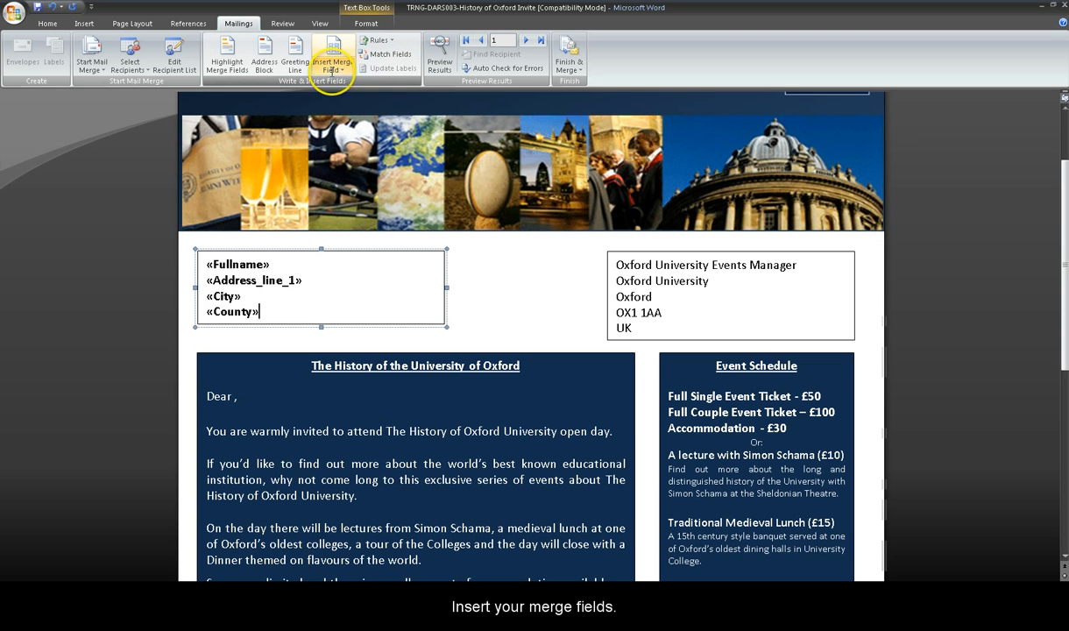
pyautogui.press('Return')
pyautogui.click(332, 66)
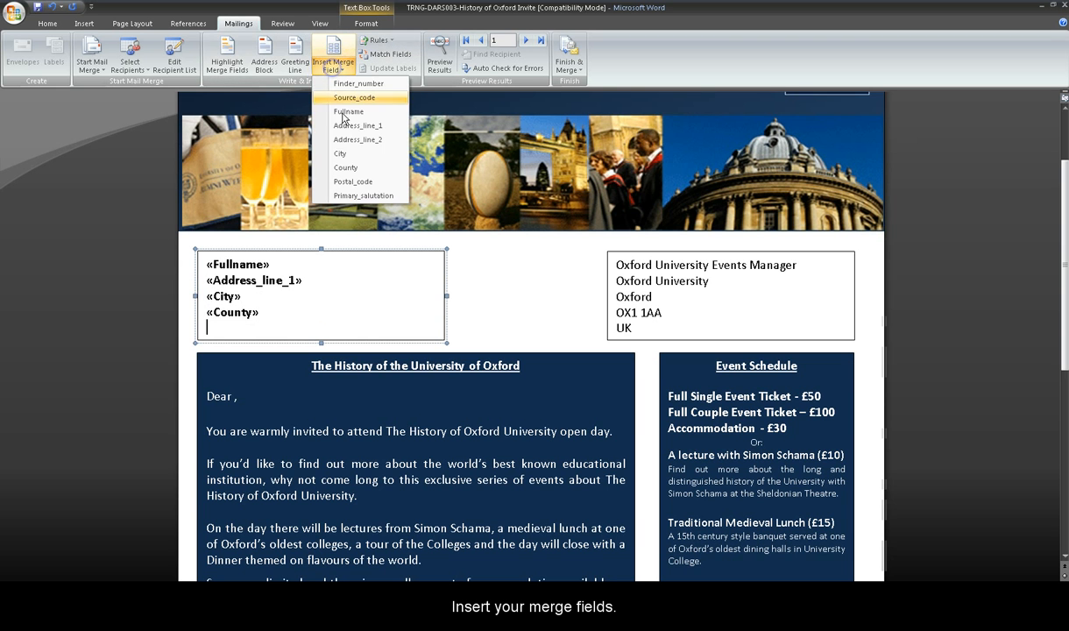
pyautogui.click(353, 181)
# Step: Insert the Primary_salutation merge field between "Dear" and the comma in the letter's greeting
pyautogui.scroll(-5, 342, 204)
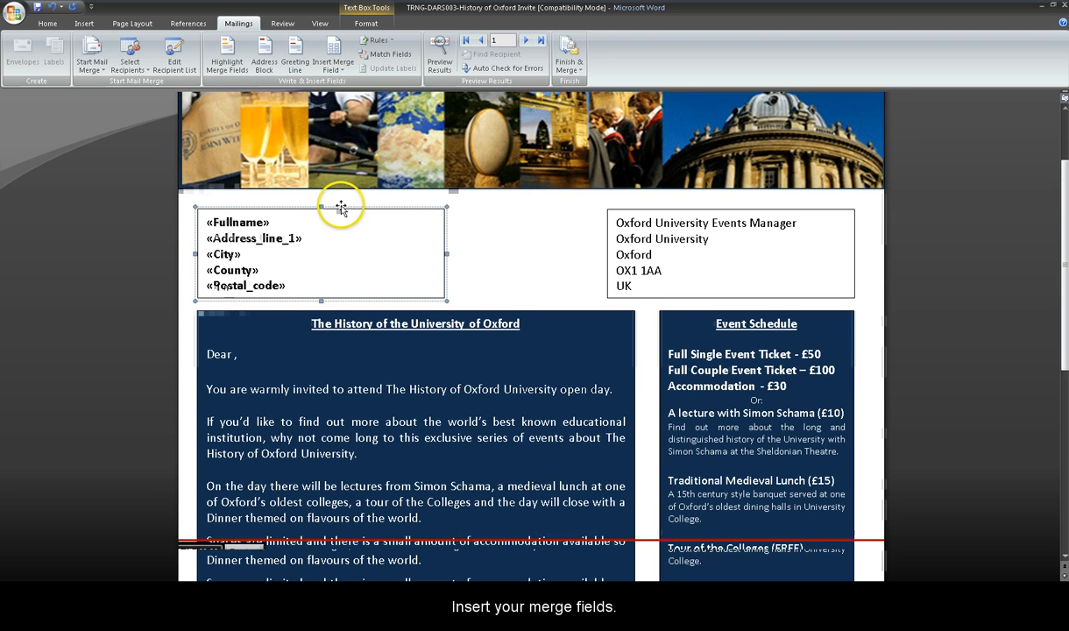
pyautogui.click(234, 188)
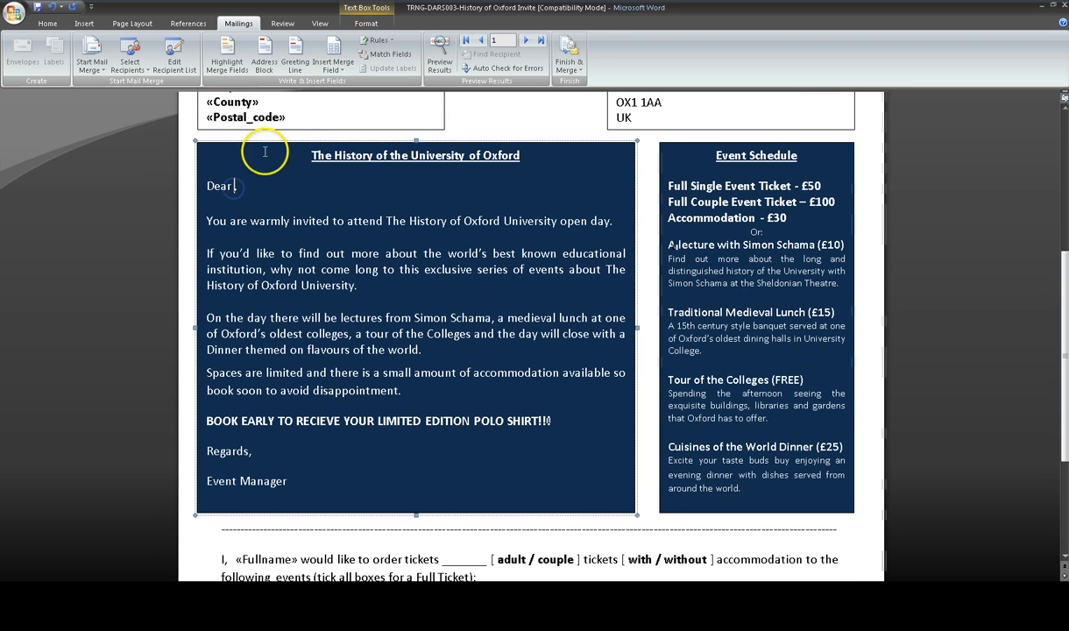
pyautogui.click(333, 65)
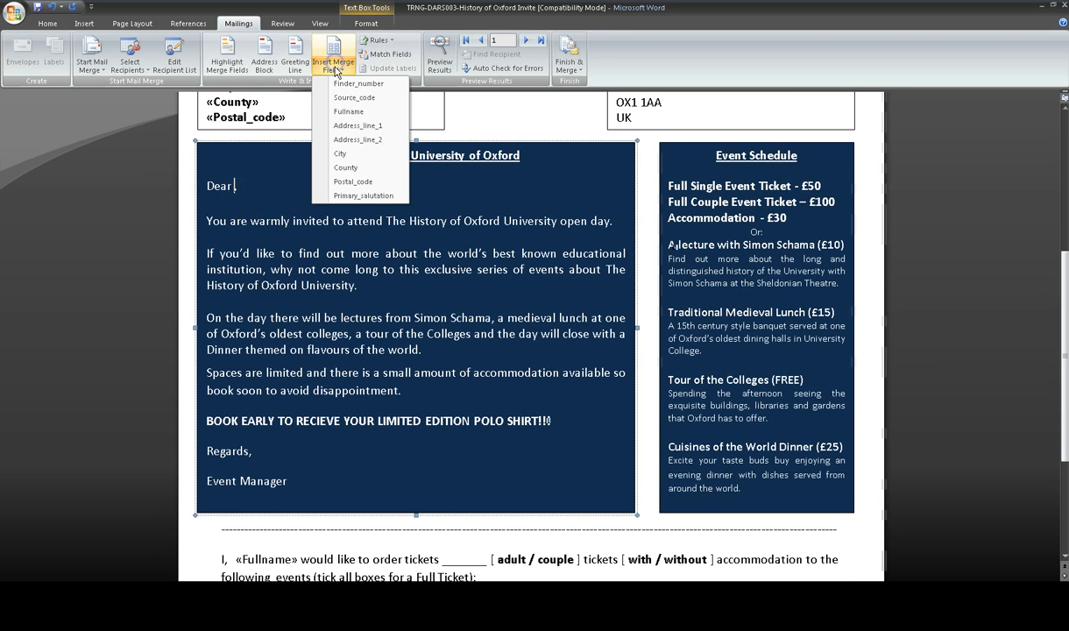
pyautogui.click(351, 195)
# Step: Review the invitation's merge fields, from Fullname in the ticket order slip back up to the greeting and address box
pyautogui.scroll(-3, 333, 254)
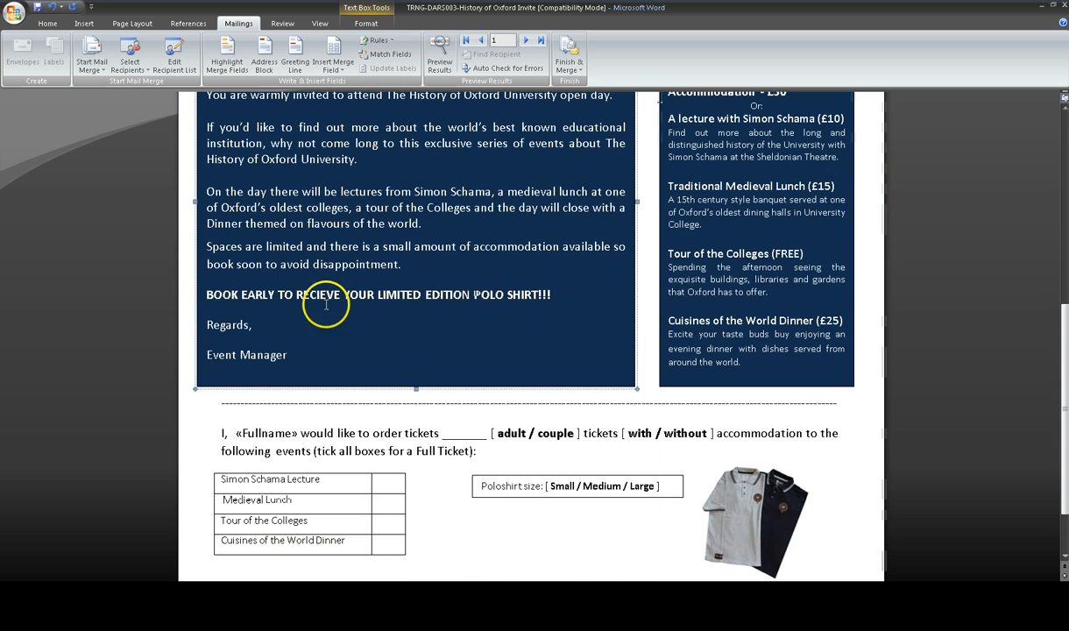
pyautogui.click(268, 434)
pyautogui.moveTo(268, 434); pyautogui.dragTo(309, 440)
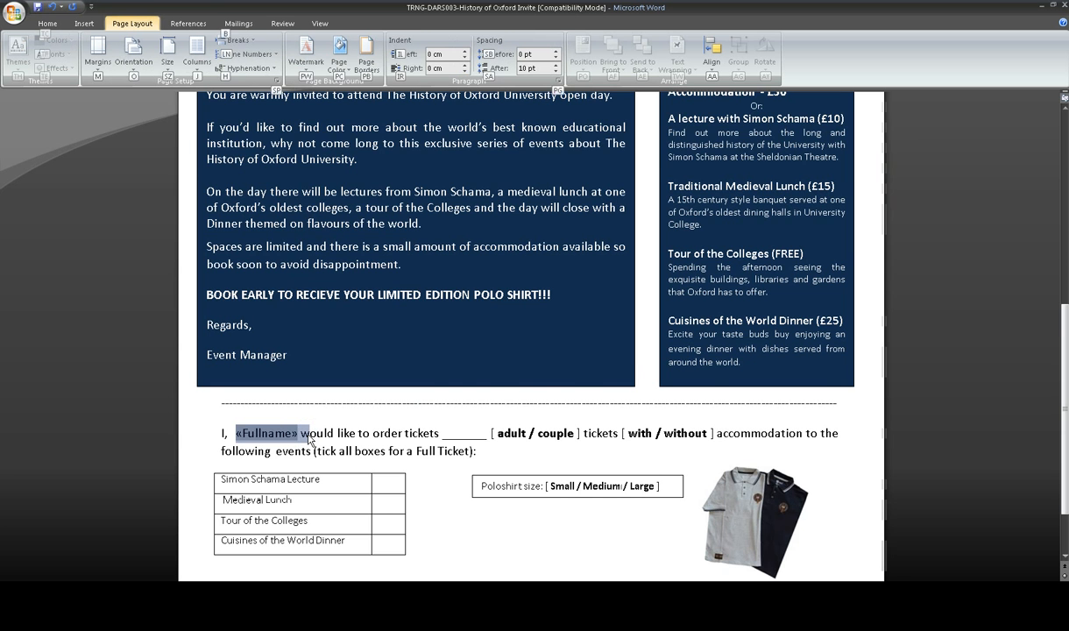
pyautogui.scroll(-2, 307, 438)
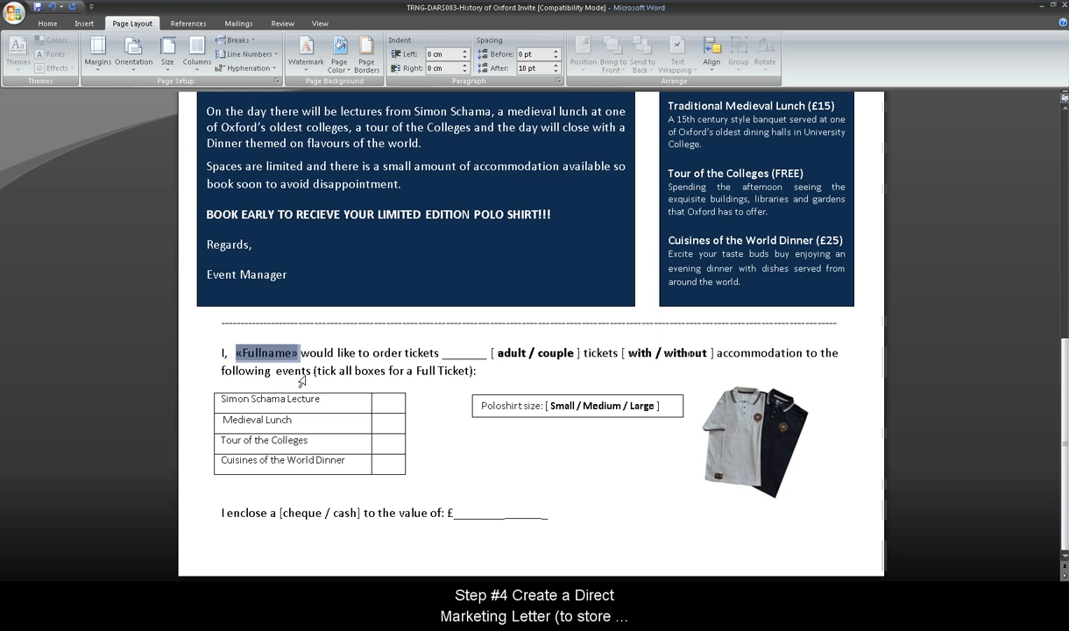
pyautogui.scroll(10, 305, 375)
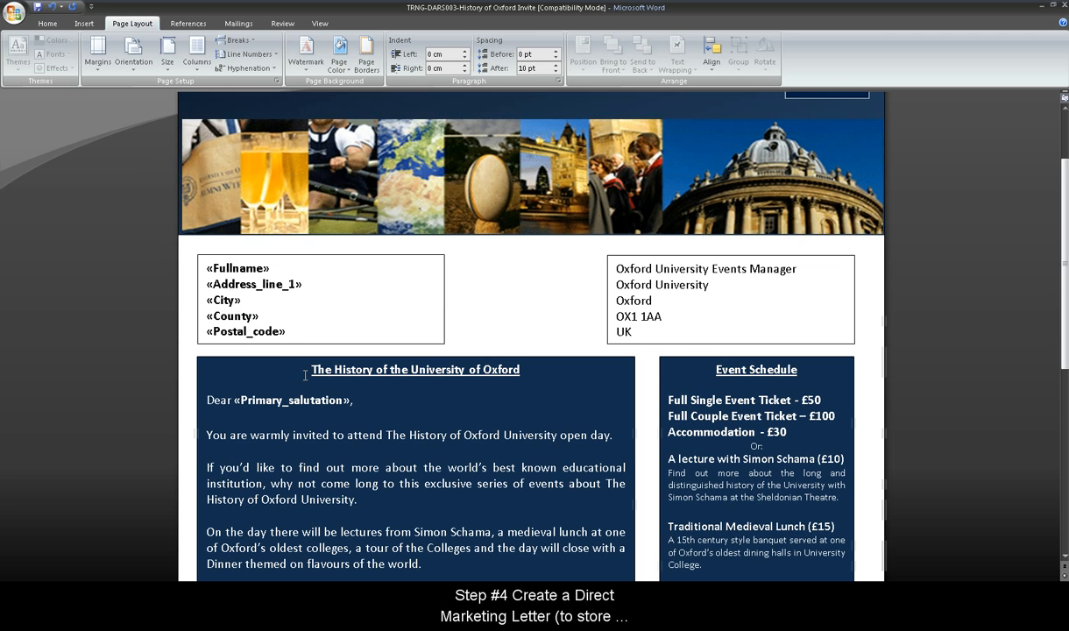
pyautogui.click(289, 304)
pyautogui.click(285, 266)
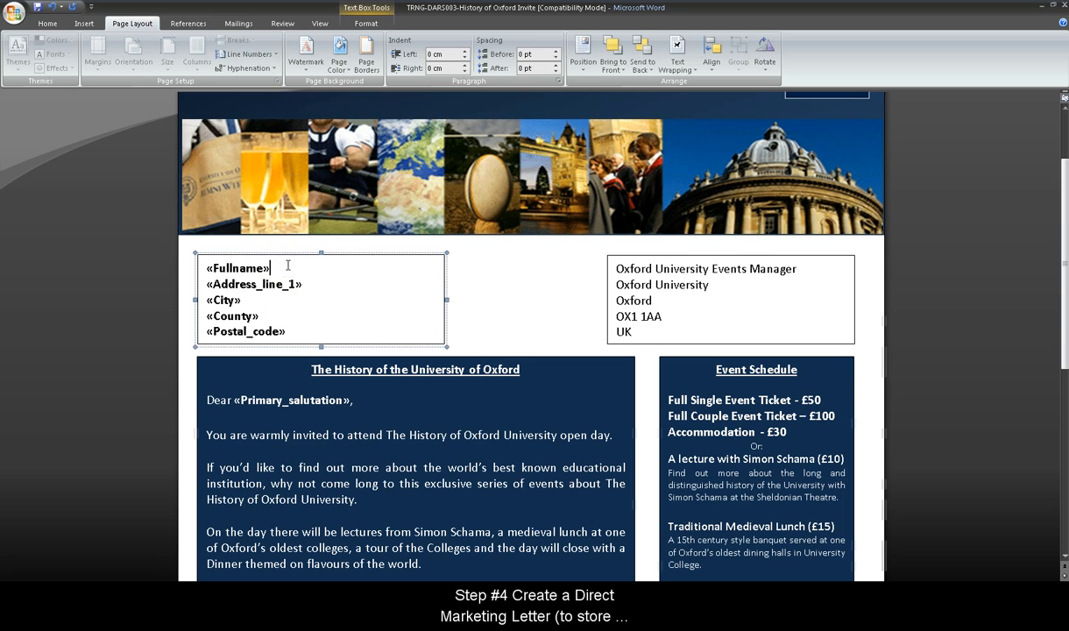
# Step: Leave the Word invitation, switch to Blackbaud Enterprise CRM, and start a new direct marketing letter under Marketing and Communications, Letters and documents
pyautogui.click(14, 14)
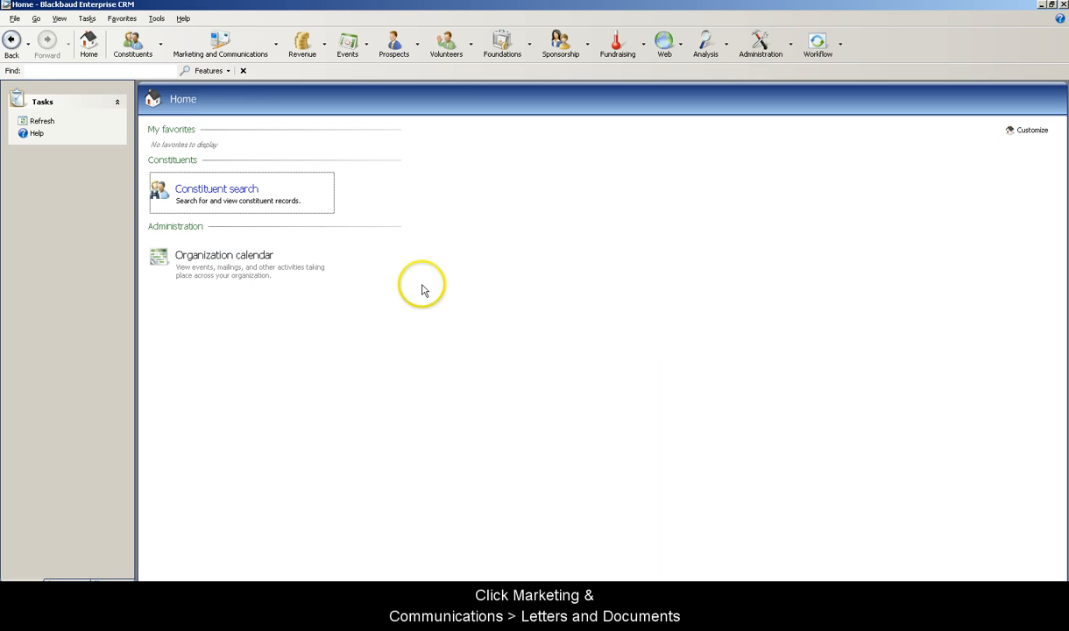
pyautogui.click(239, 56)
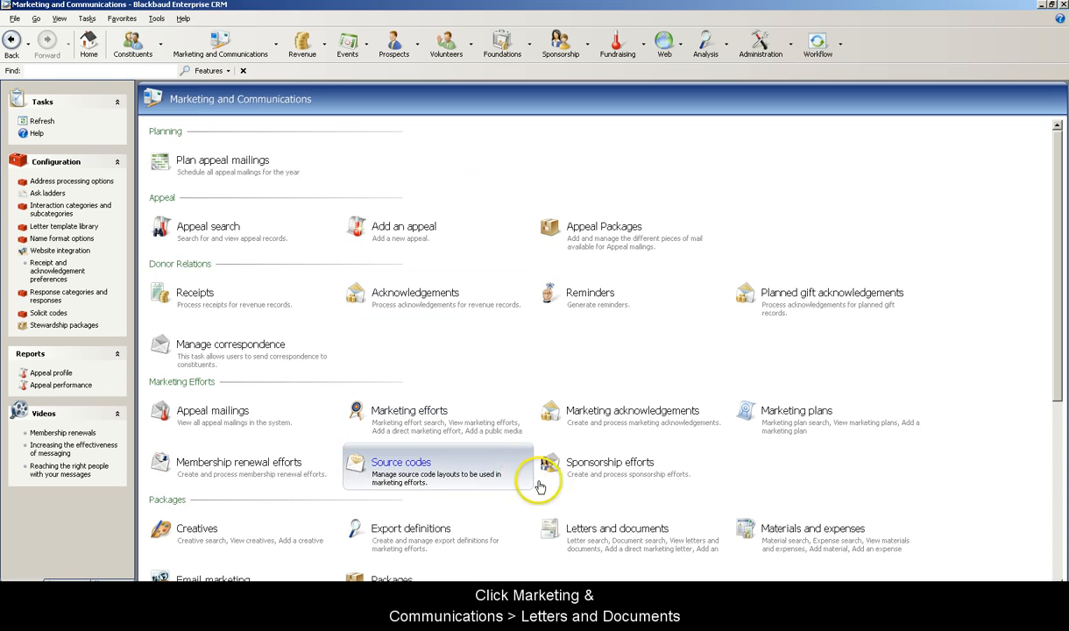
pyautogui.click(596, 533)
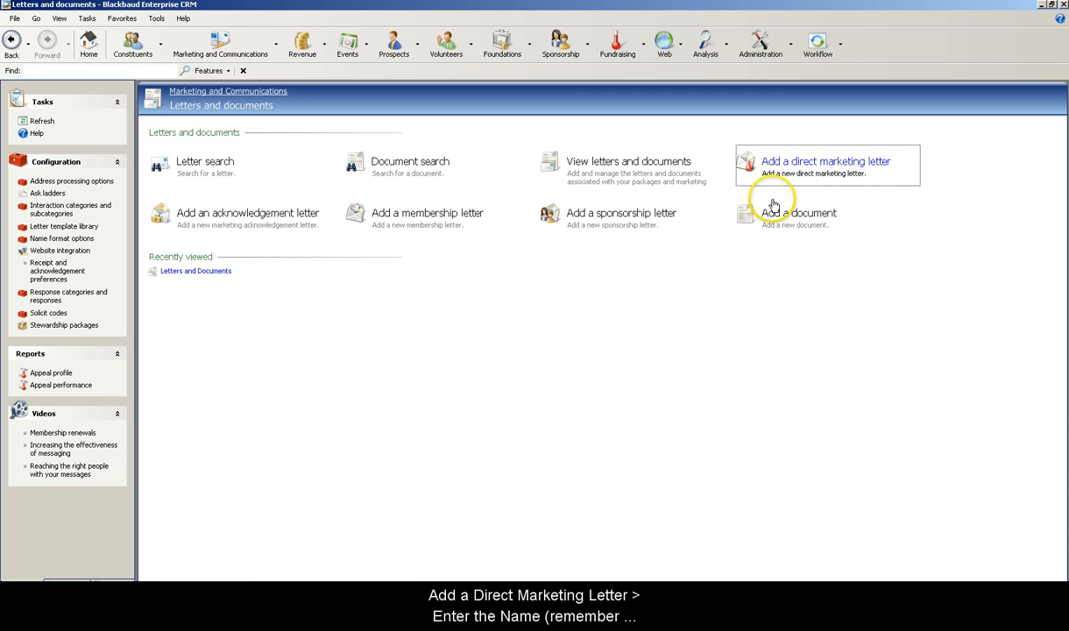
pyautogui.click(795, 170)
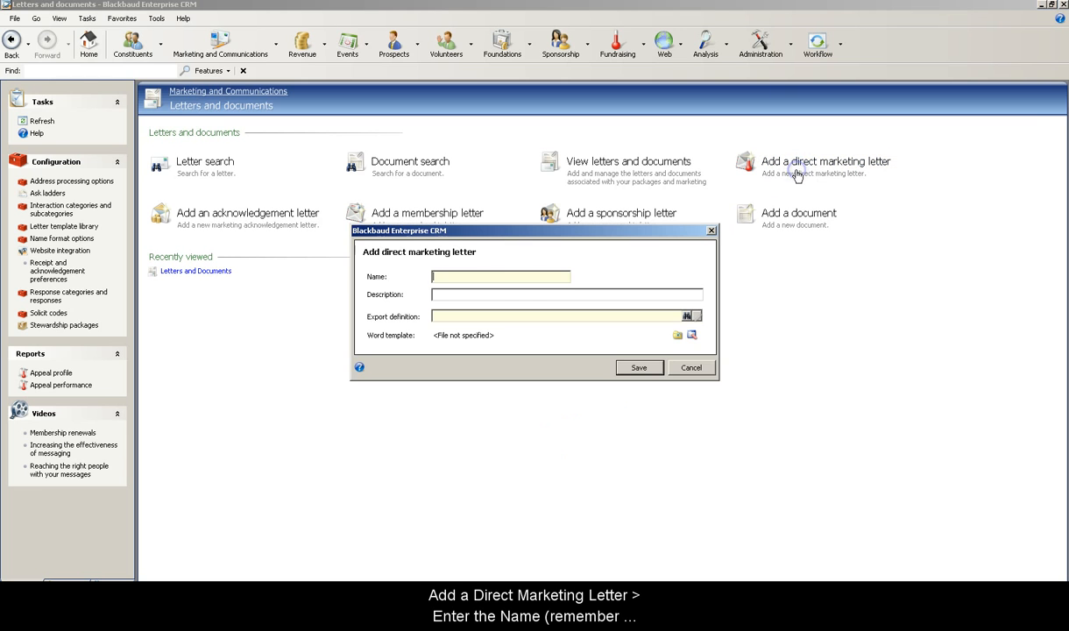
# Step: Name the letter "TRNG-EVNT-MDD-History of Oxford Invite", describe it as "Invite", and assign the export definition with the same name as the letter
pyautogui.write('TRNG-EVNT-MDD-History of Oxford Invite')
pyautogui.click(517, 294)
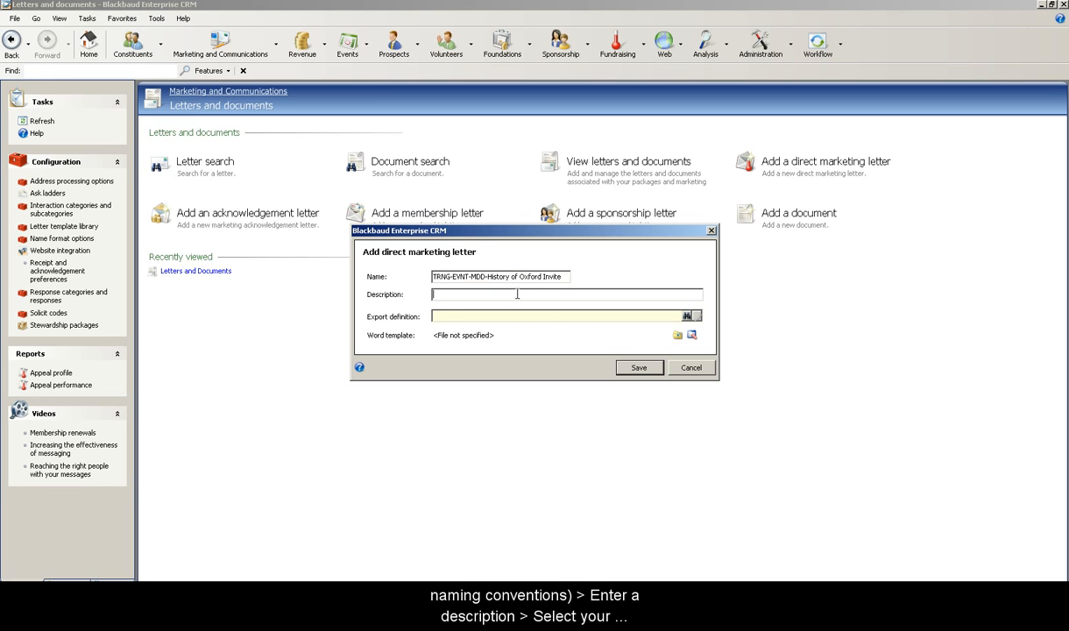
pyautogui.write('Invite')
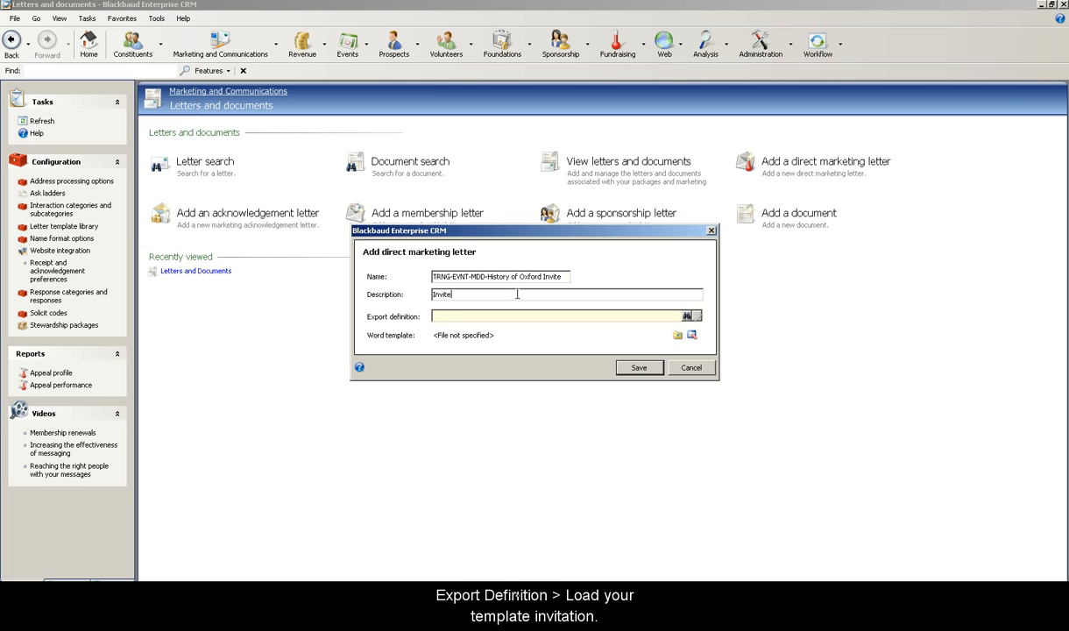
pyautogui.write('TRNG-EVNT-MDD-History of Oxford Invite')
pyautogui.press('Tab')
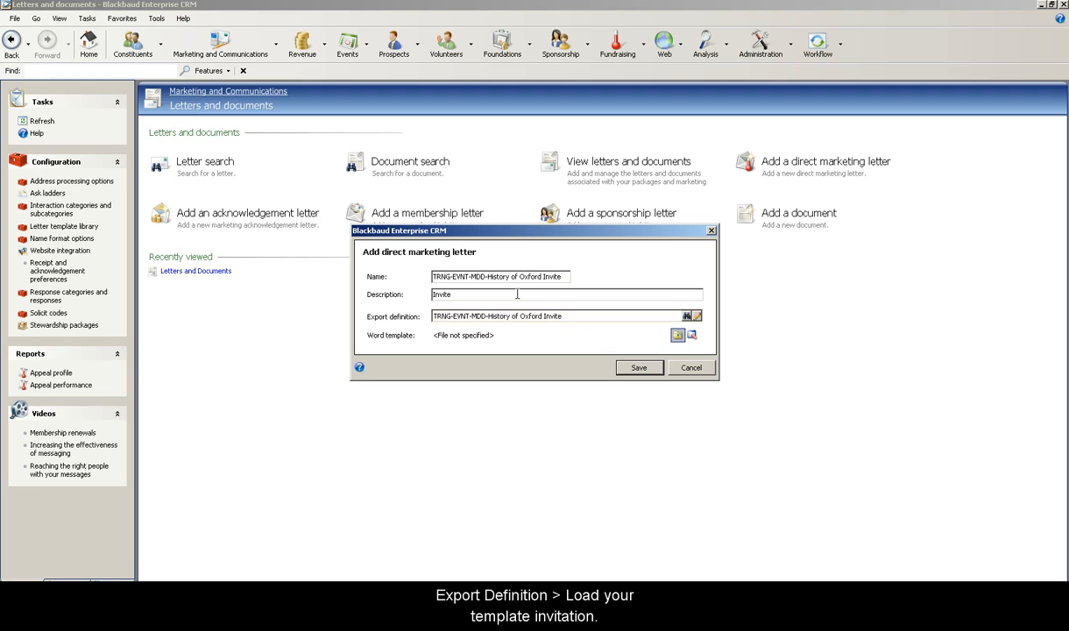
# Step: Load the Word document "TRNG-DARS003-History of Oxford Invite" from My Documents as the letter's Word template
pyautogui.click(678, 335)
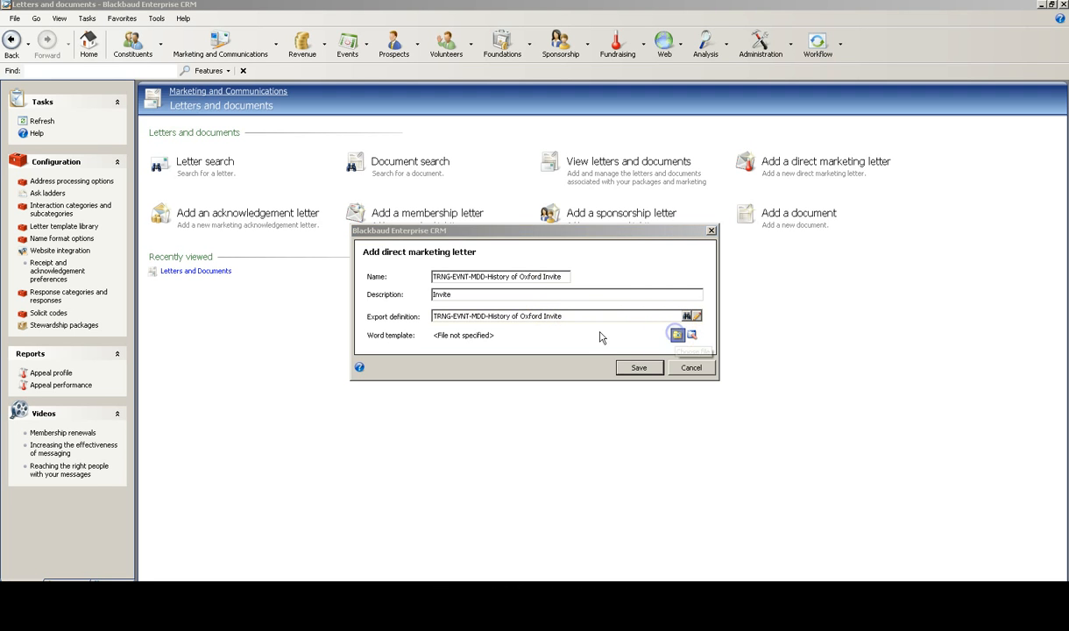
pyautogui.click(462, 248)
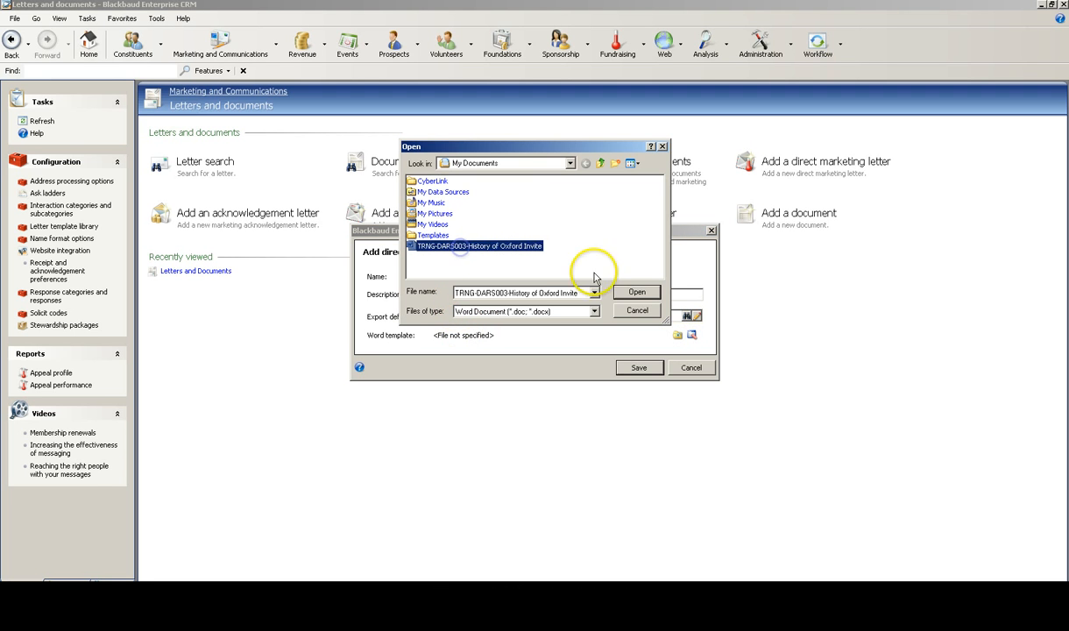
pyautogui.click(637, 292)
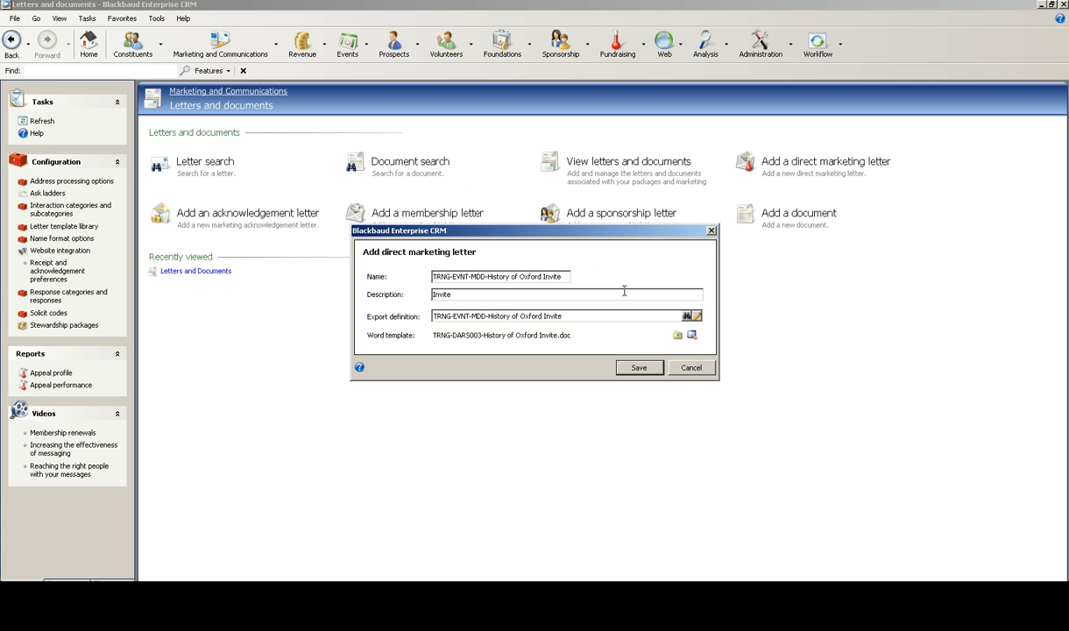